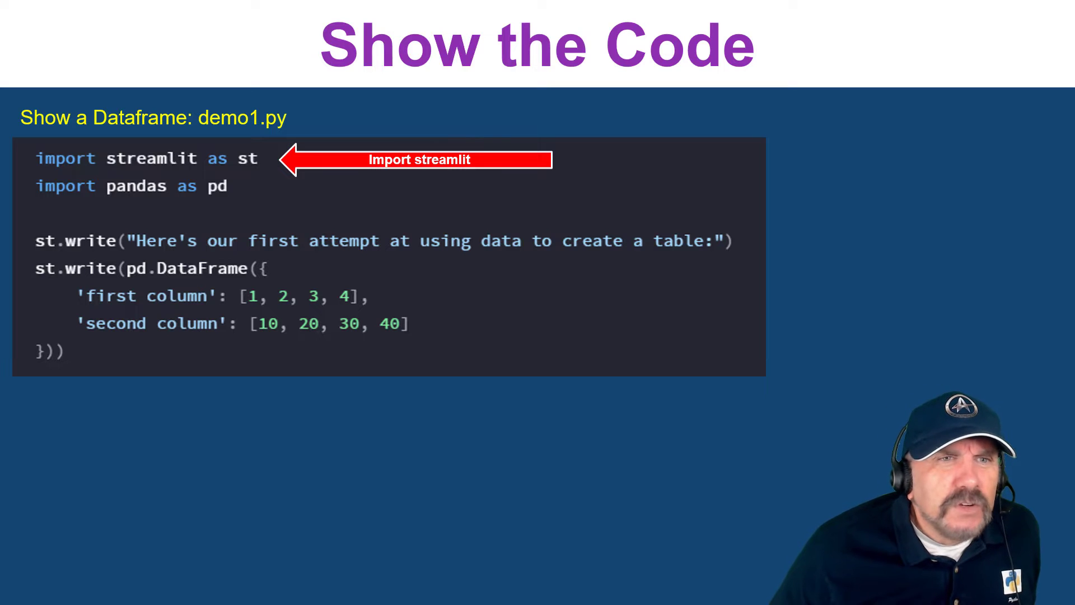
Reveal the Output to the browser and st.write annotations, then the demo2.py select box code.
key(Right)
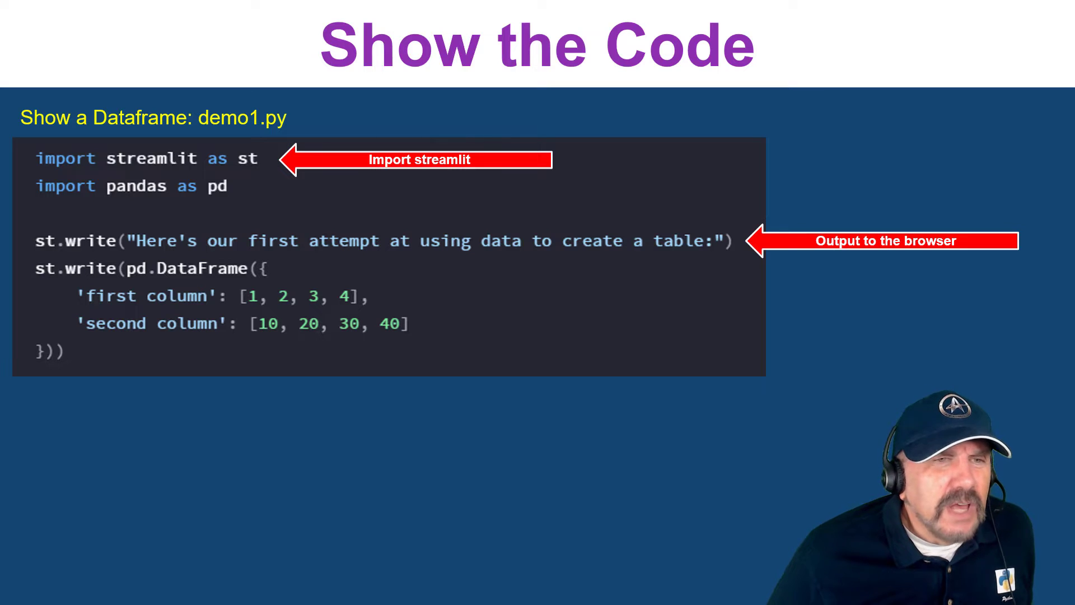
key(Right)
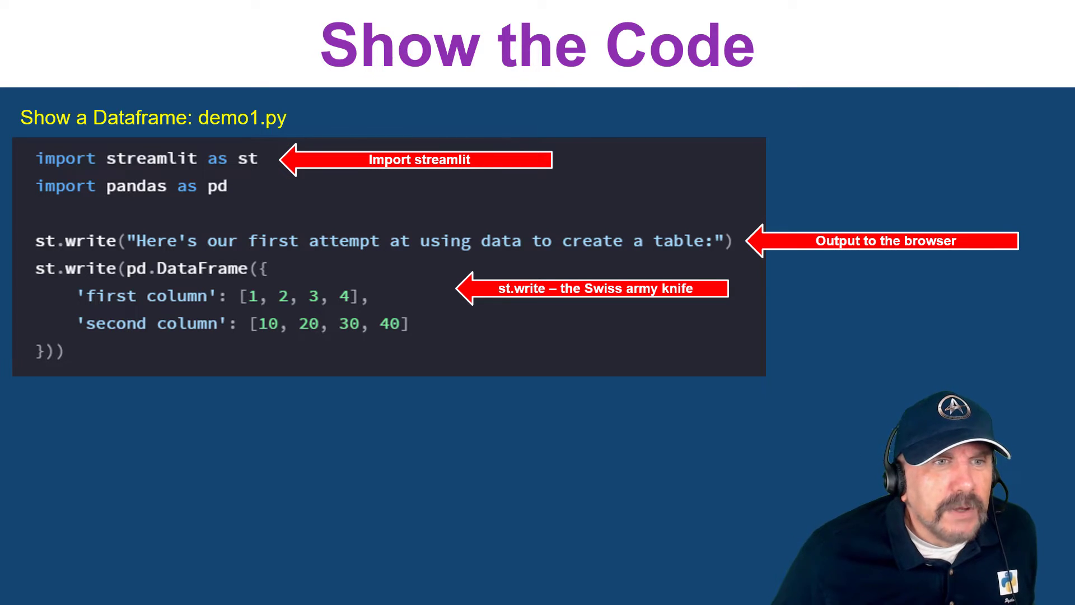
key(Right)
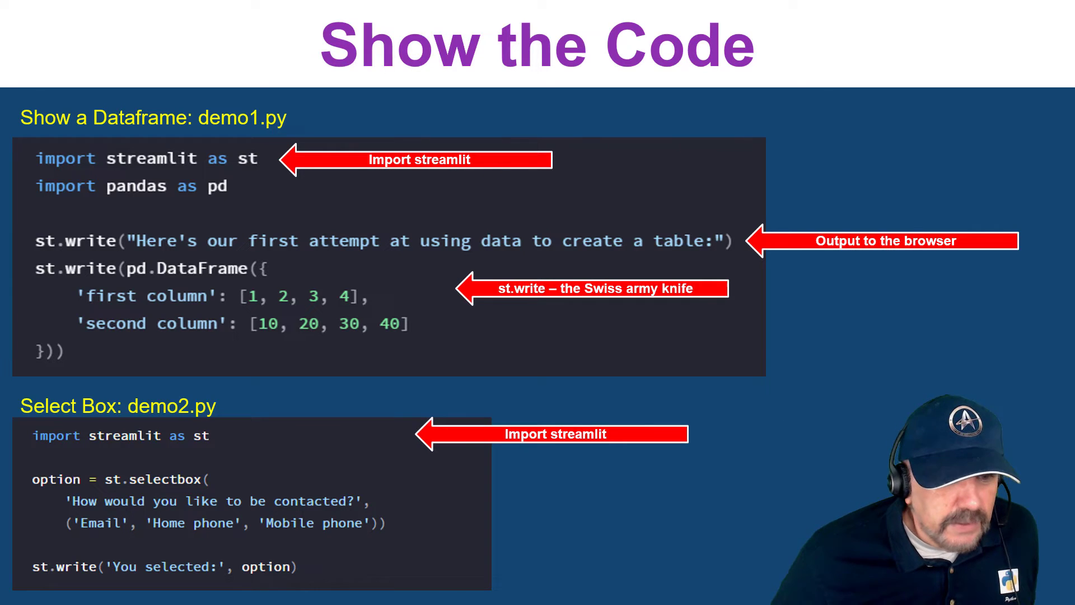
Reveal the Reactive Widgets annotation beside the select box code.
key(Right)
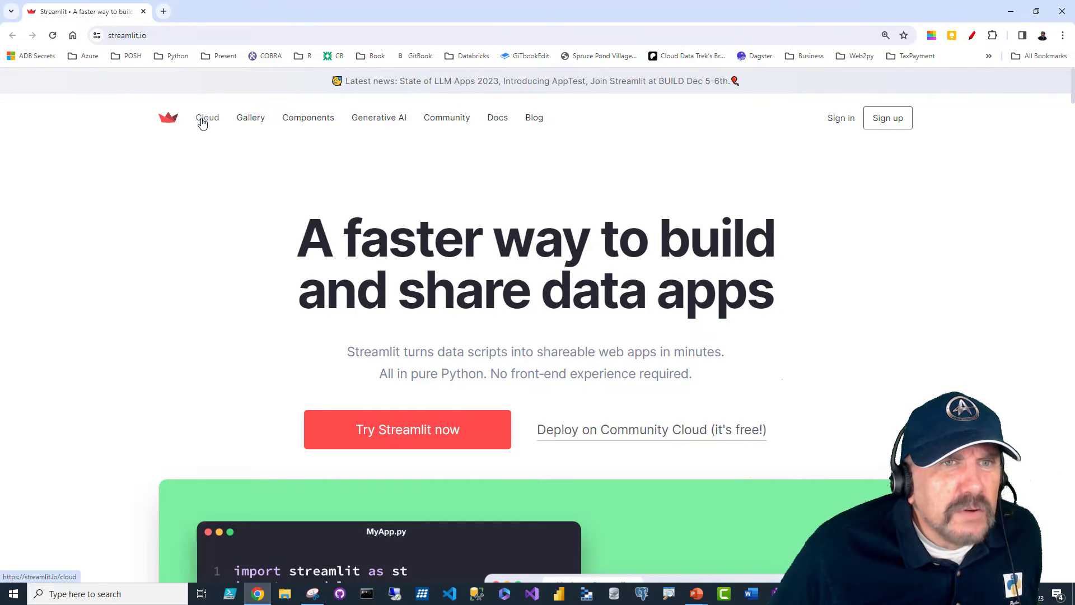
Browse the Streamlit App Gallery cards and open the Cross Chain Monitoring Tool.
click(251, 118)
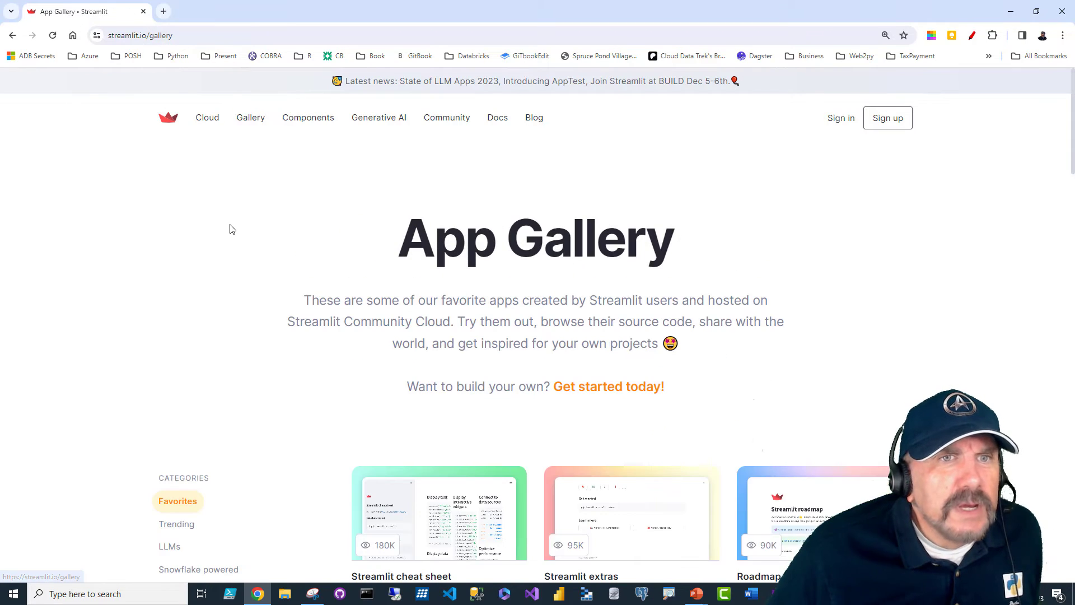
scroll(322, 259, down, 3)
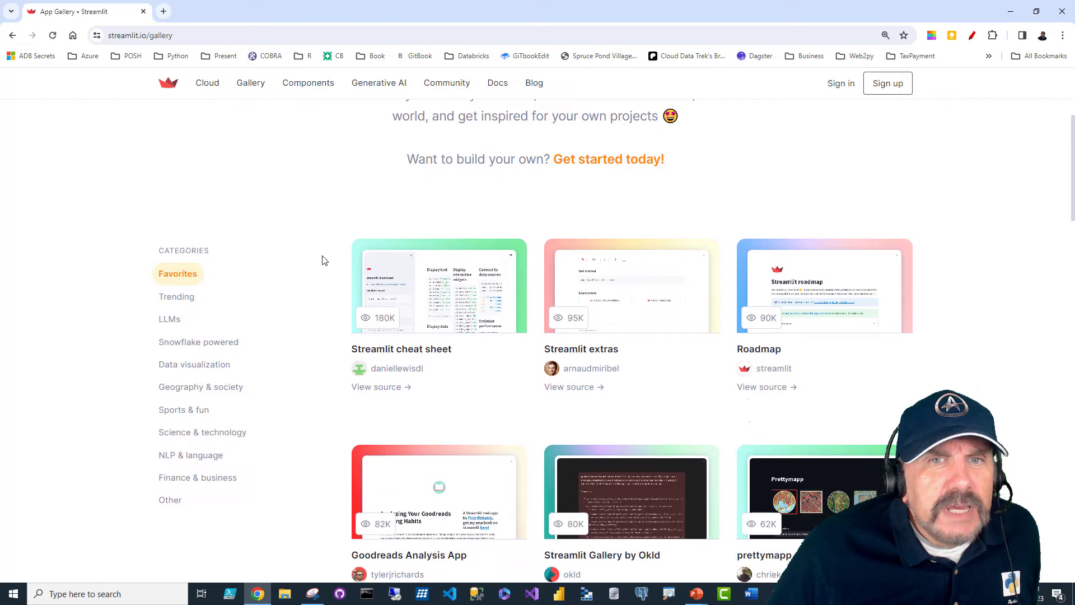
scroll(321, 259, down, 3)
scroll(322, 259, up, 3)
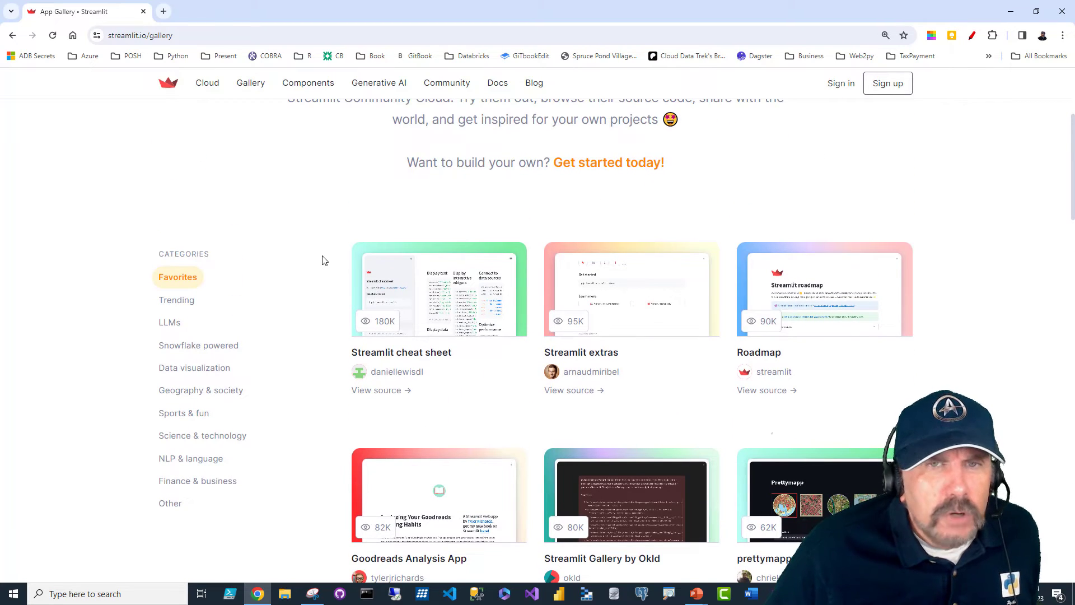
scroll(322, 260, down, 2)
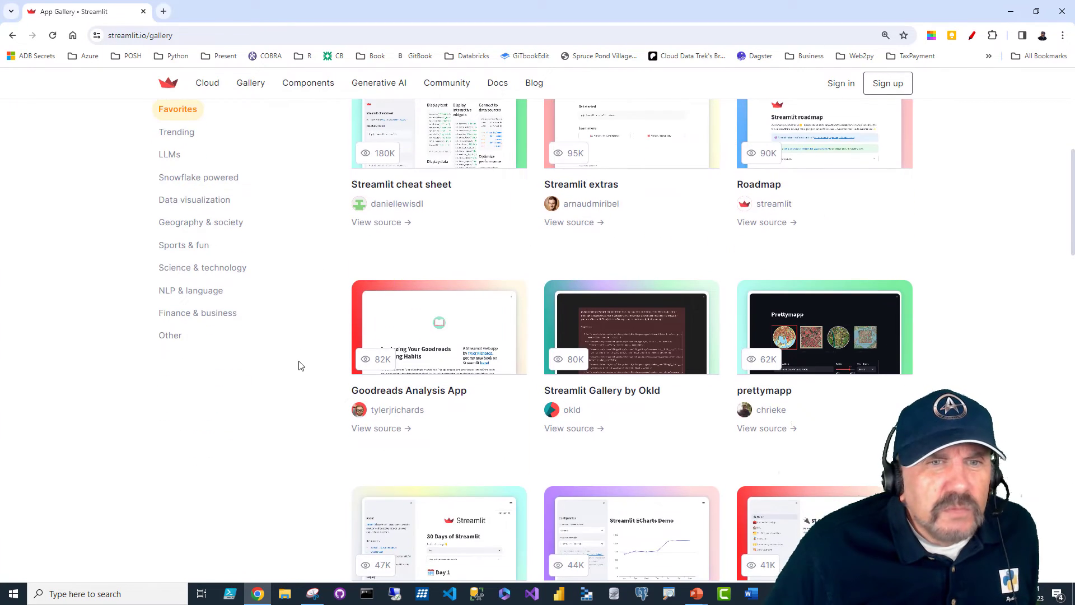
scroll(298, 366, down, 2)
scroll(299, 365, down, 1)
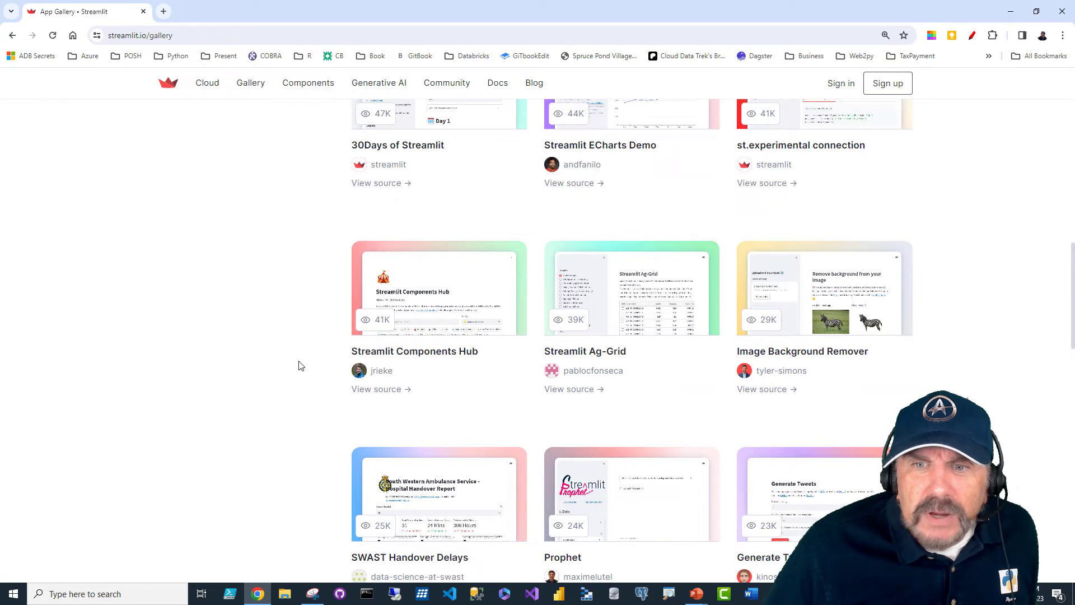
scroll(299, 366, down, 2)
scroll(299, 366, down, 1)
scroll(298, 366, down, 2)
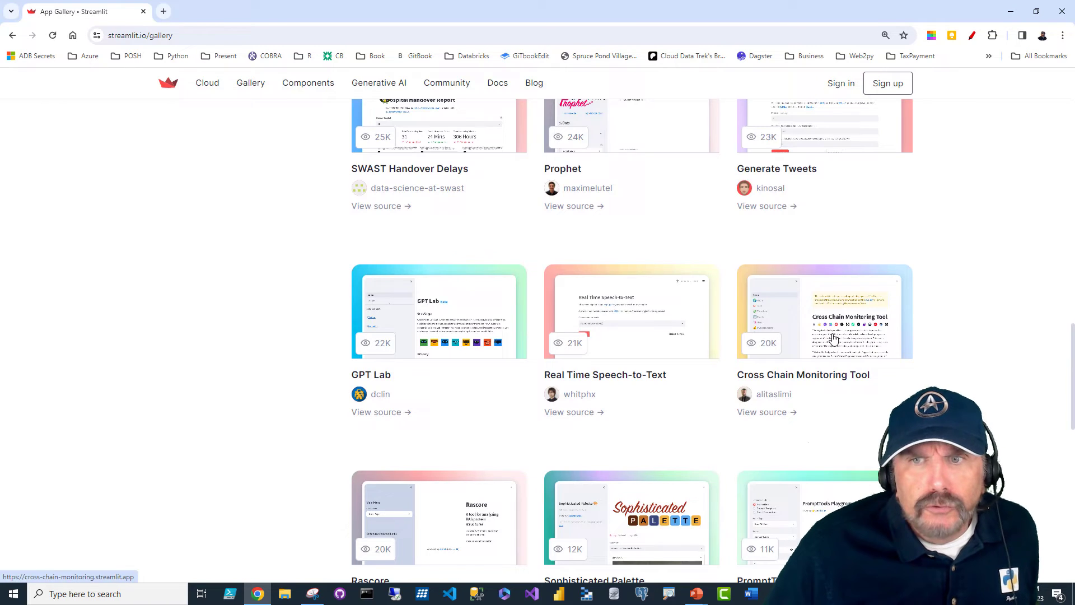
click(820, 324)
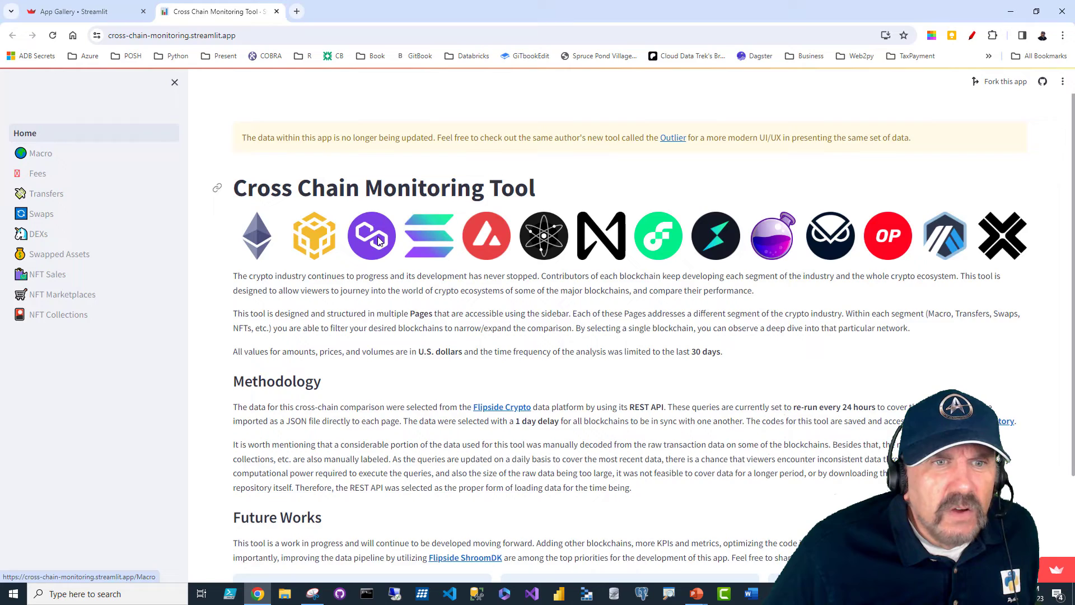
scroll(392, 307, down, 2)
scroll(252, 269, up, 2)
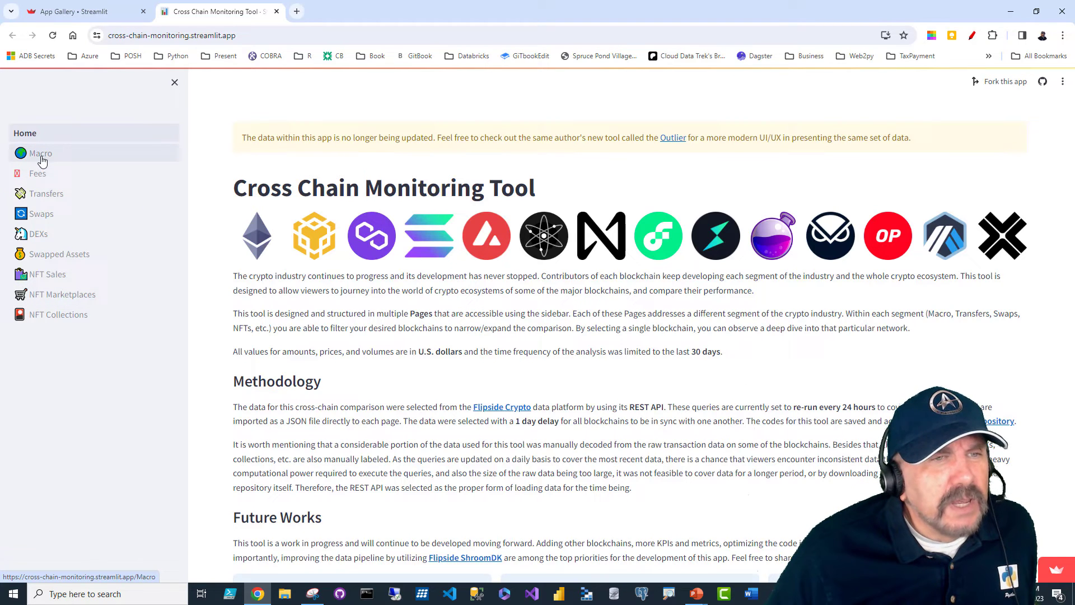
scroll(589, 277, down, 2)
scroll(545, 270, up, 2)
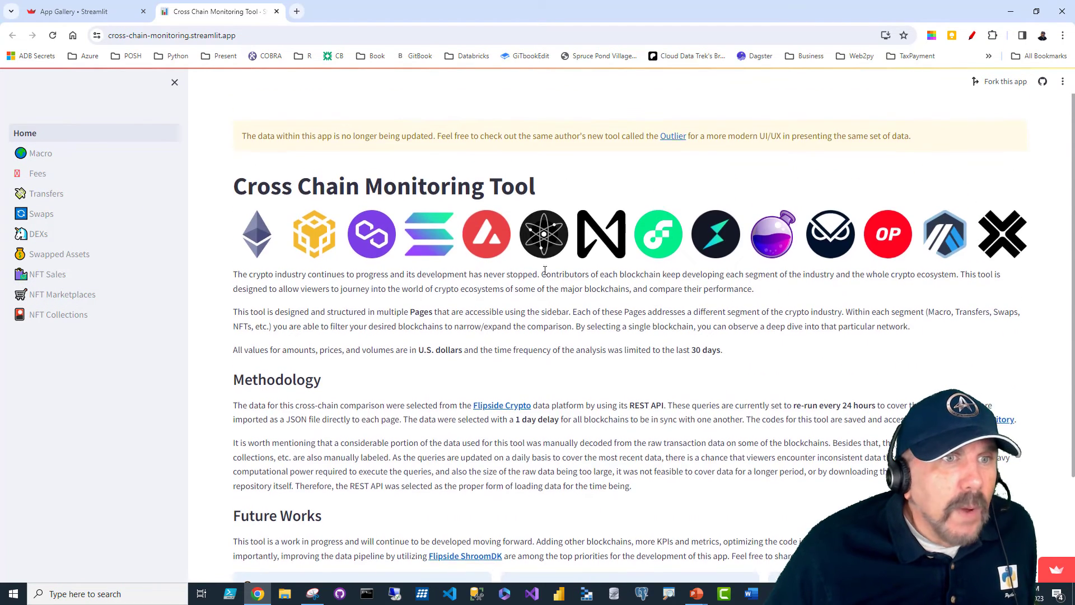
View the Transaction Fees charts and heatmaps, then move to the USDC Transfers page.
click(68, 174)
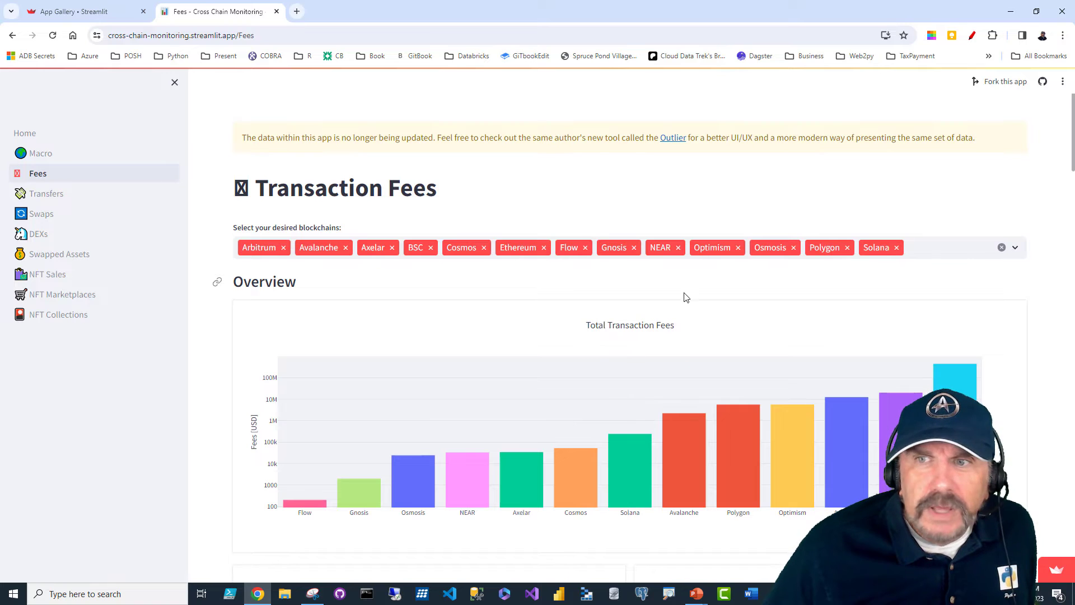
scroll(456, 370, down, 3)
scroll(456, 398, down, 3)
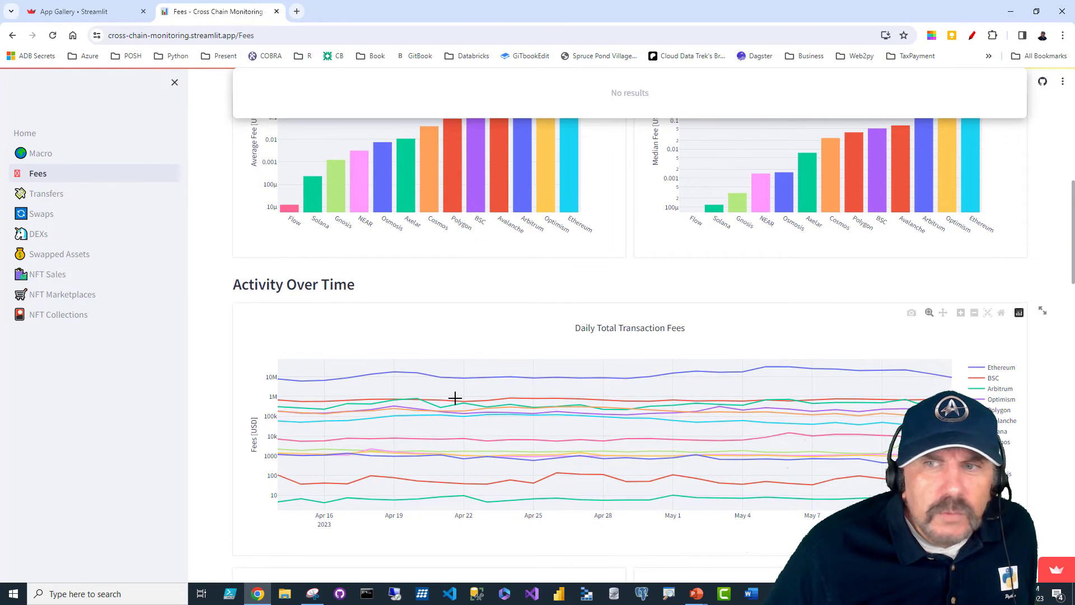
scroll(454, 398, down, 4)
scroll(455, 398, down, 3)
scroll(455, 399, down, 2)
scroll(455, 398, down, 1)
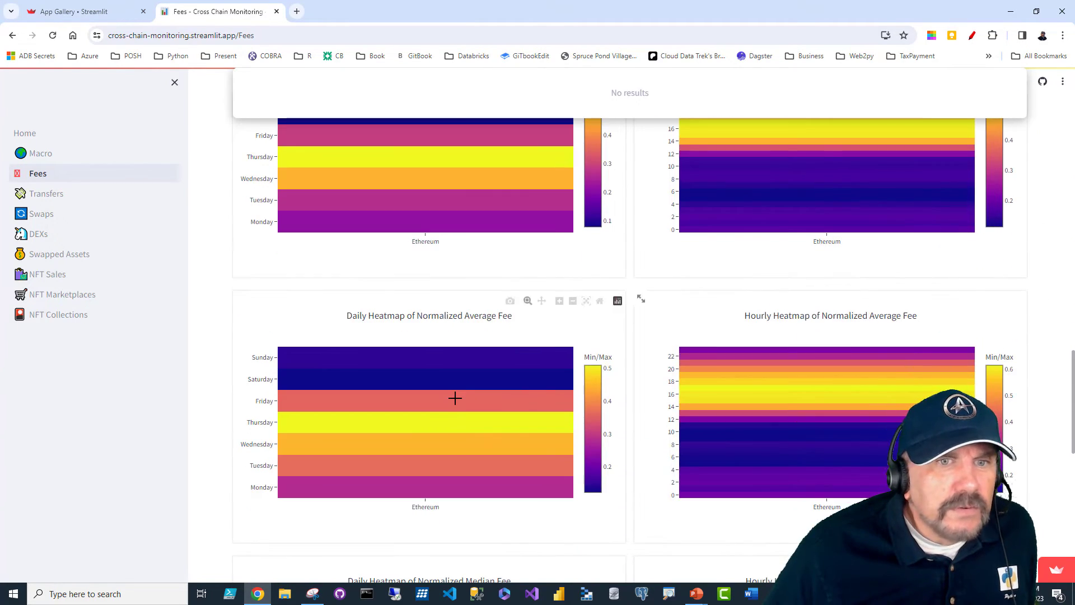
scroll(454, 398, down, 2)
click(50, 195)
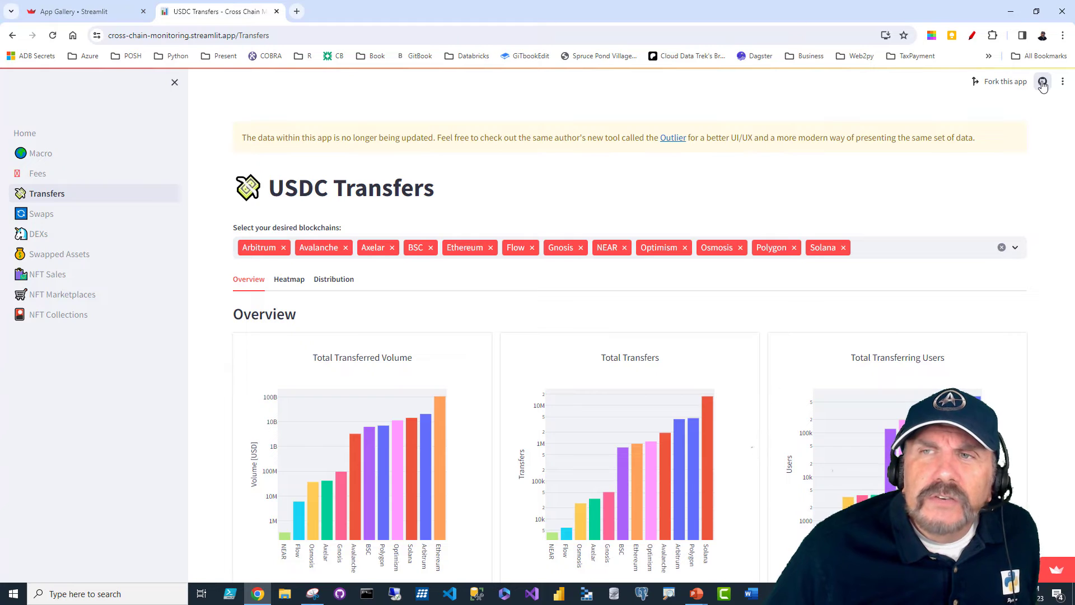
Open the app's Home.py on GitHub and highlight the Methodology subheader on line 89.
click(1043, 84)
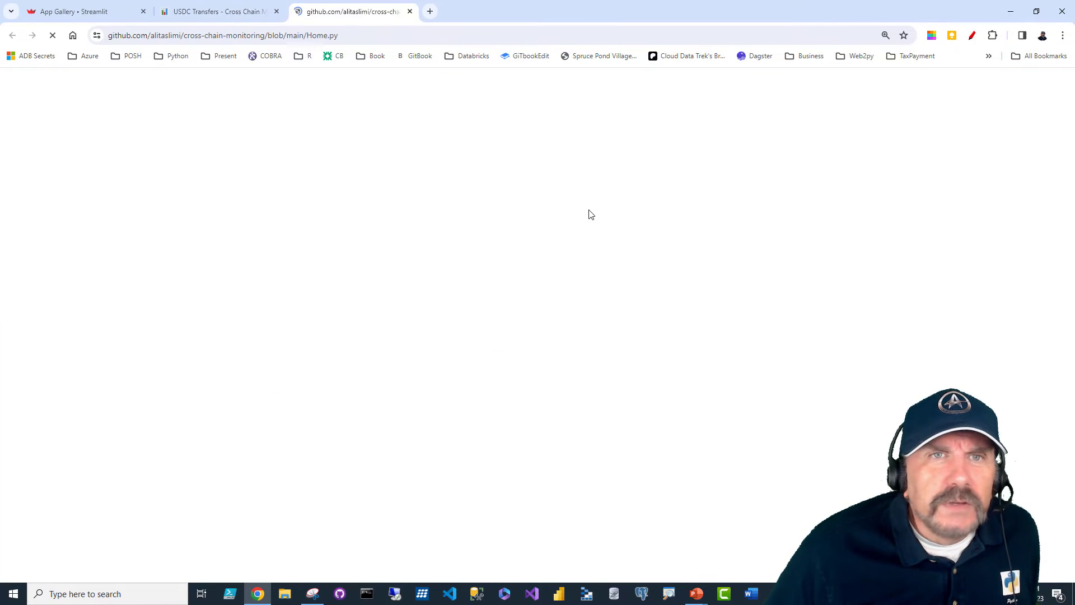
scroll(447, 385, down, 4)
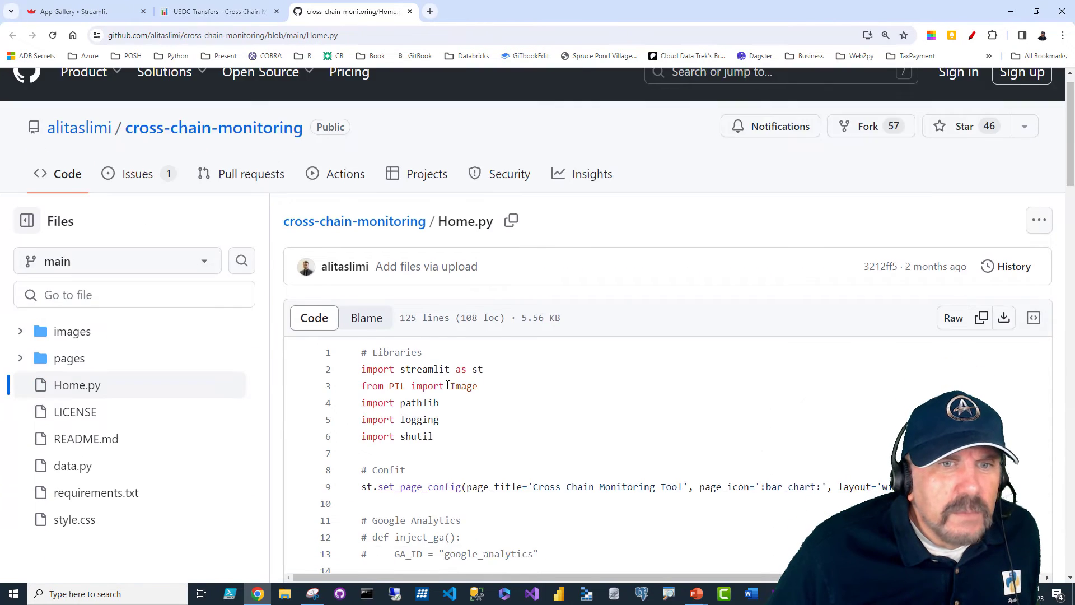
scroll(447, 385, down, 1)
scroll(447, 386, down, 3)
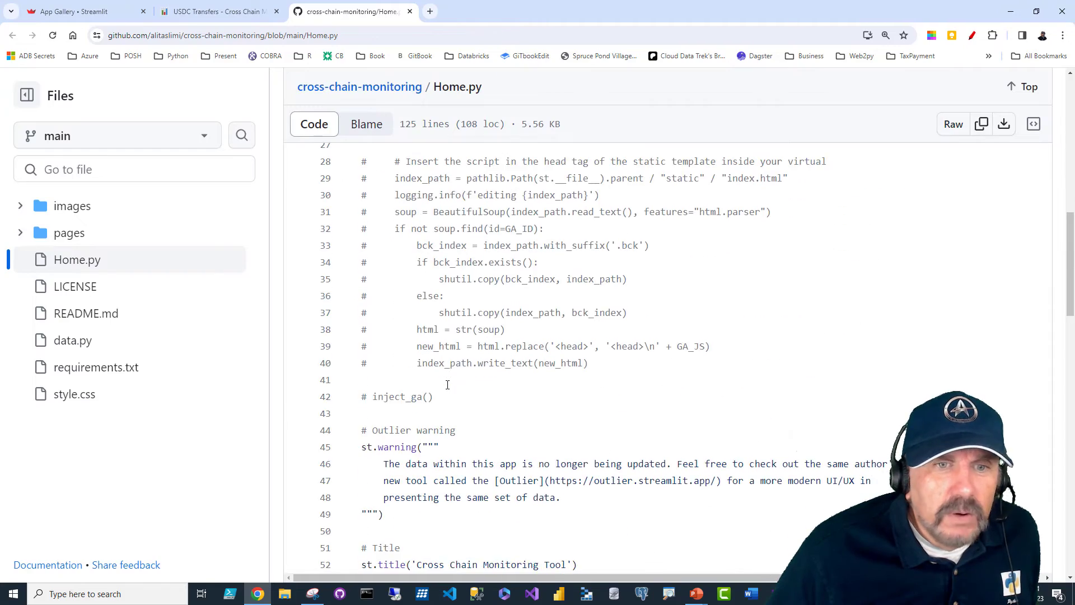
scroll(448, 386, down, 3)
scroll(447, 385, down, 3)
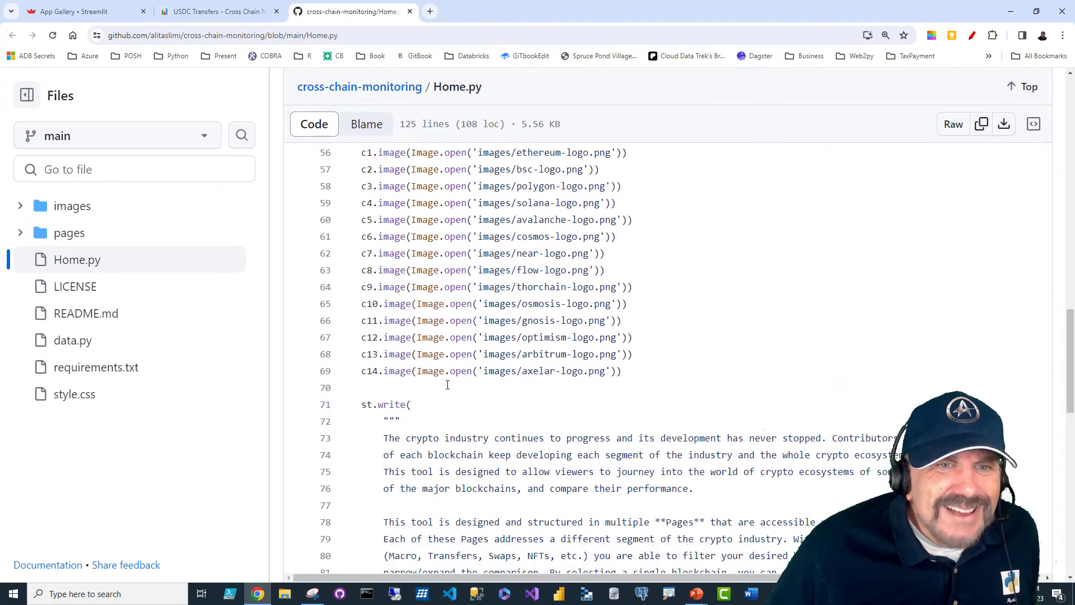
scroll(448, 385, down, 3)
scroll(447, 385, down, 2)
scroll(447, 384, down, 1)
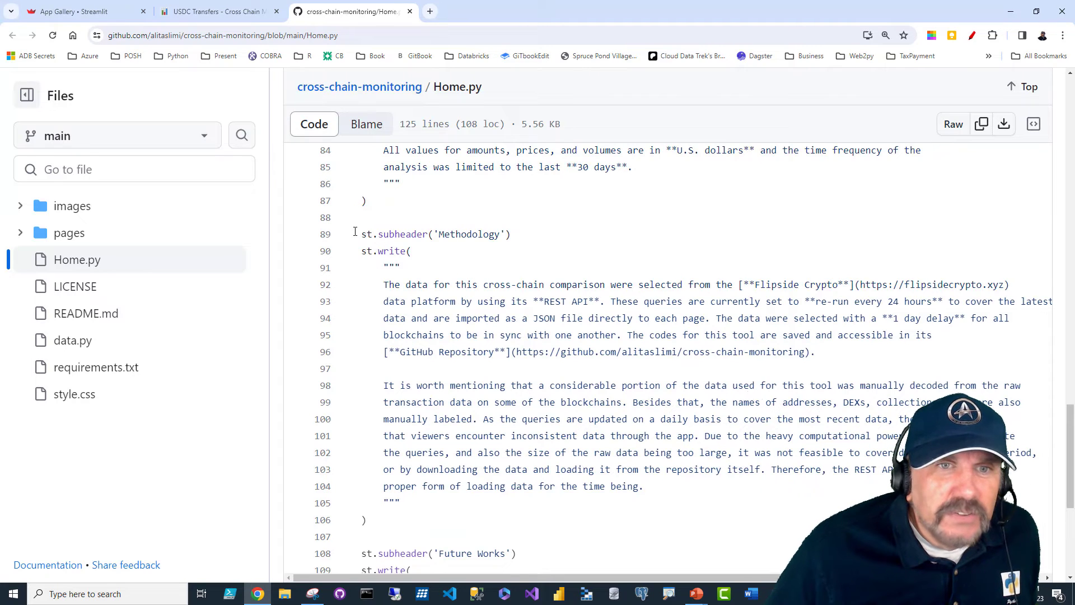
drag(363, 234, 517, 238)
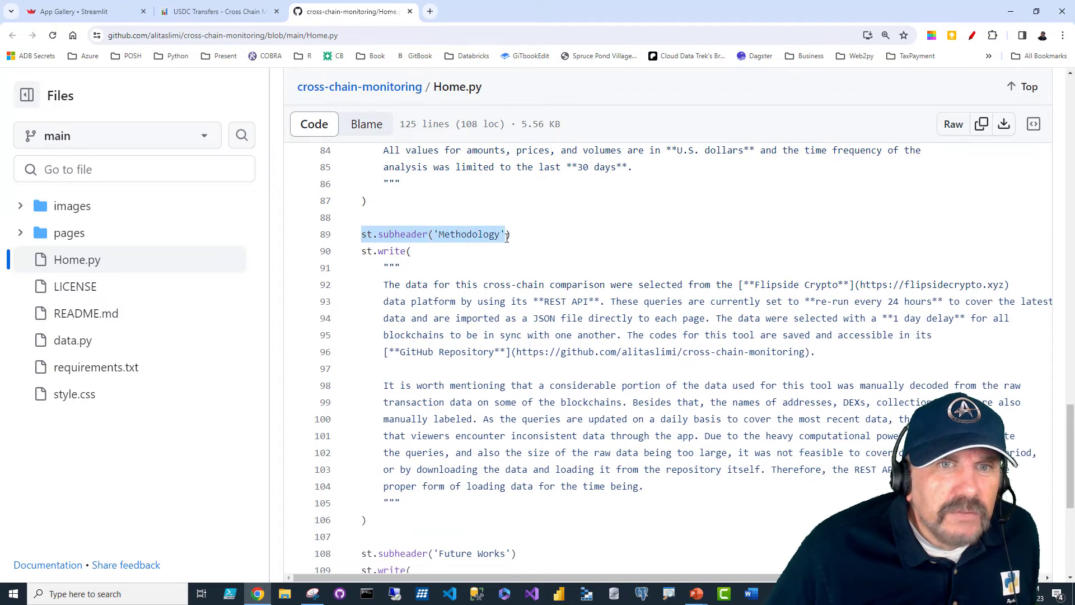
click(525, 238)
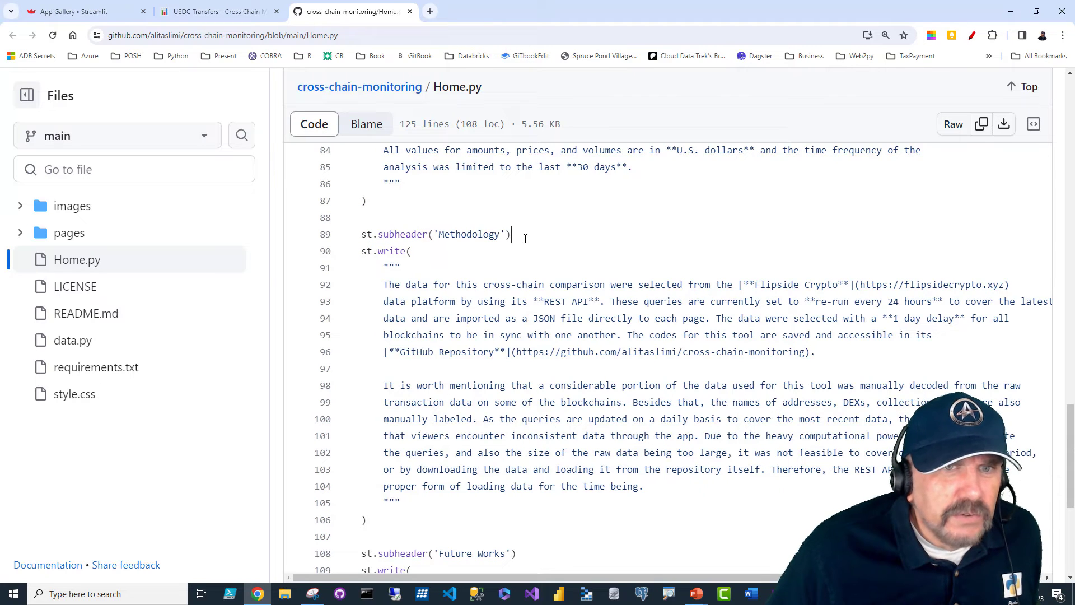
scroll(525, 238, down, 3)
scroll(525, 238, down, 1)
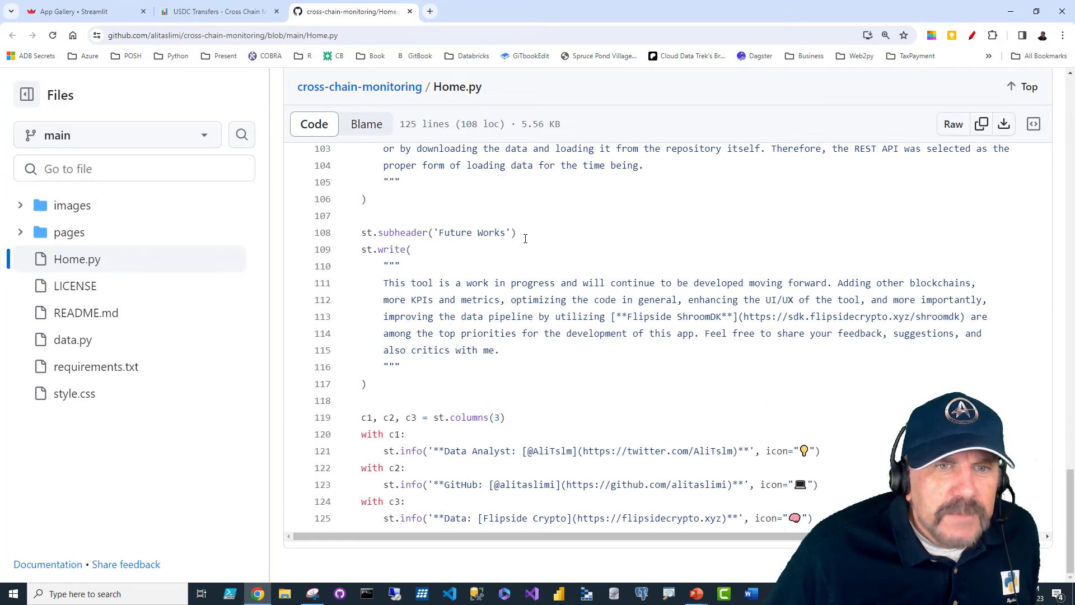
scroll(529, 242, up, 1)
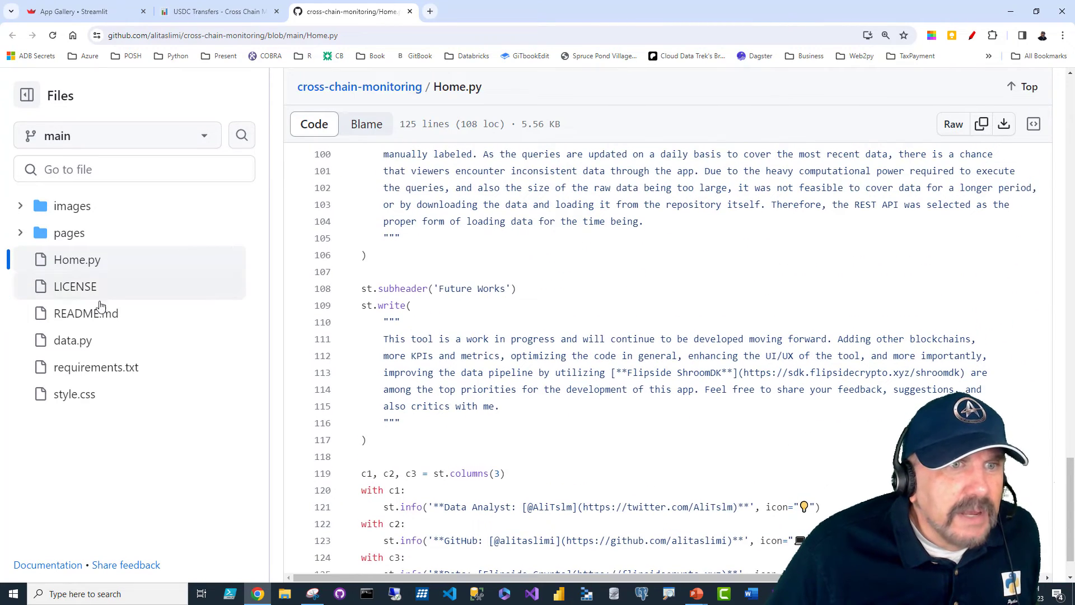
Expand the pages folder and view the 2_Fees.py script.
click(51, 237)
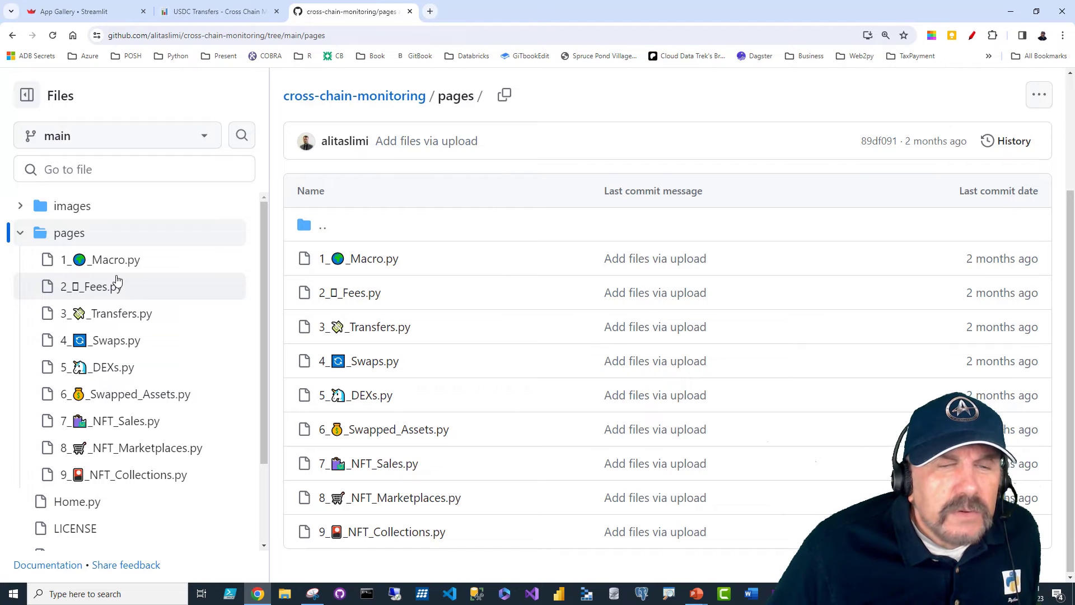
click(363, 304)
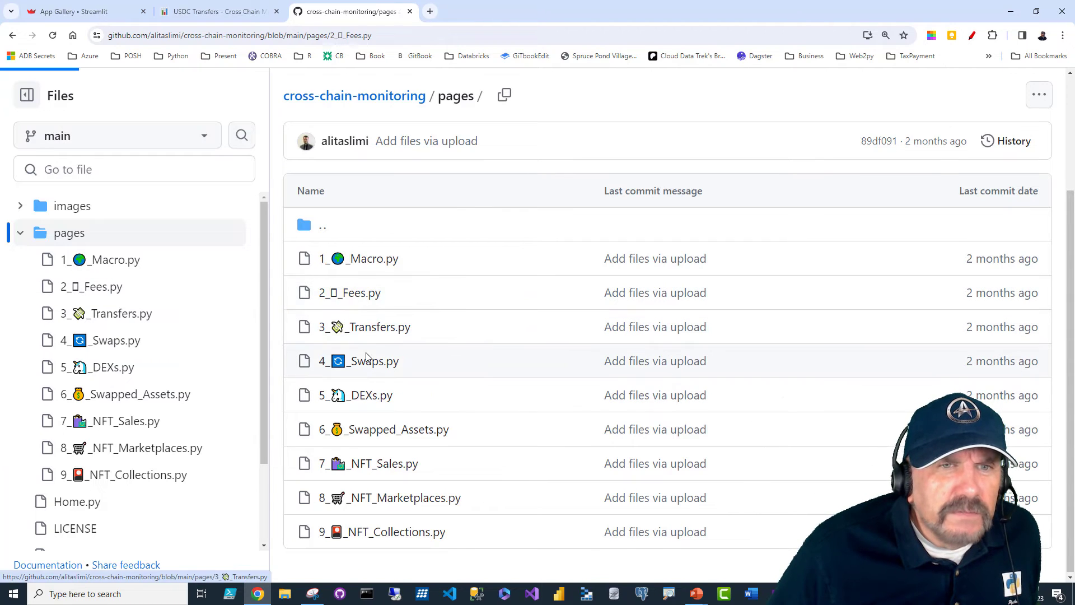
scroll(625, 320, down, 3)
scroll(625, 320, up, 2)
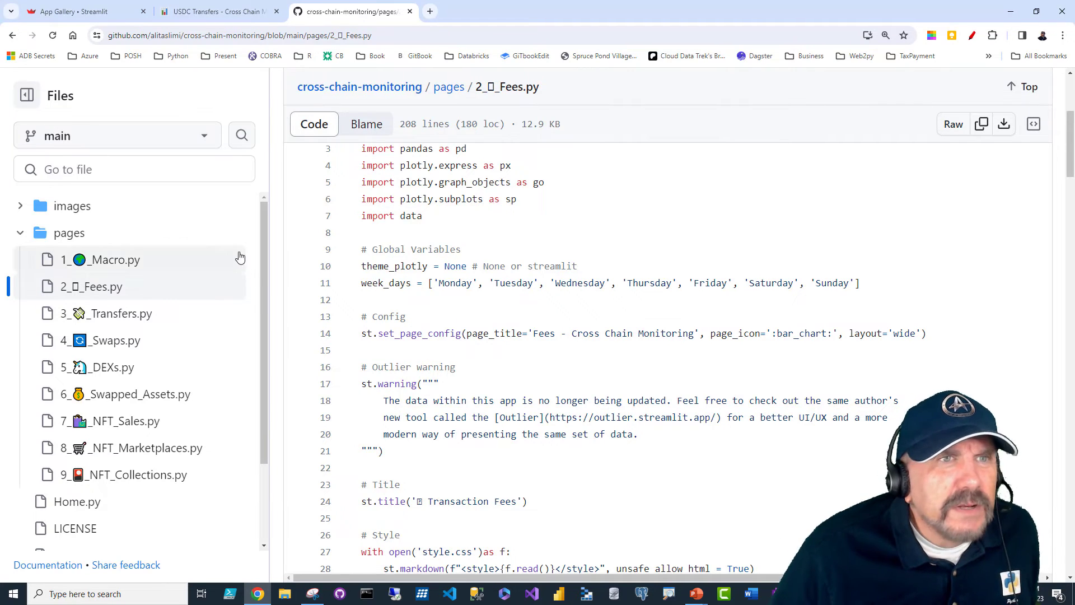
Go back to the streamlit.io Components page of third-party modules.
click(96, 15)
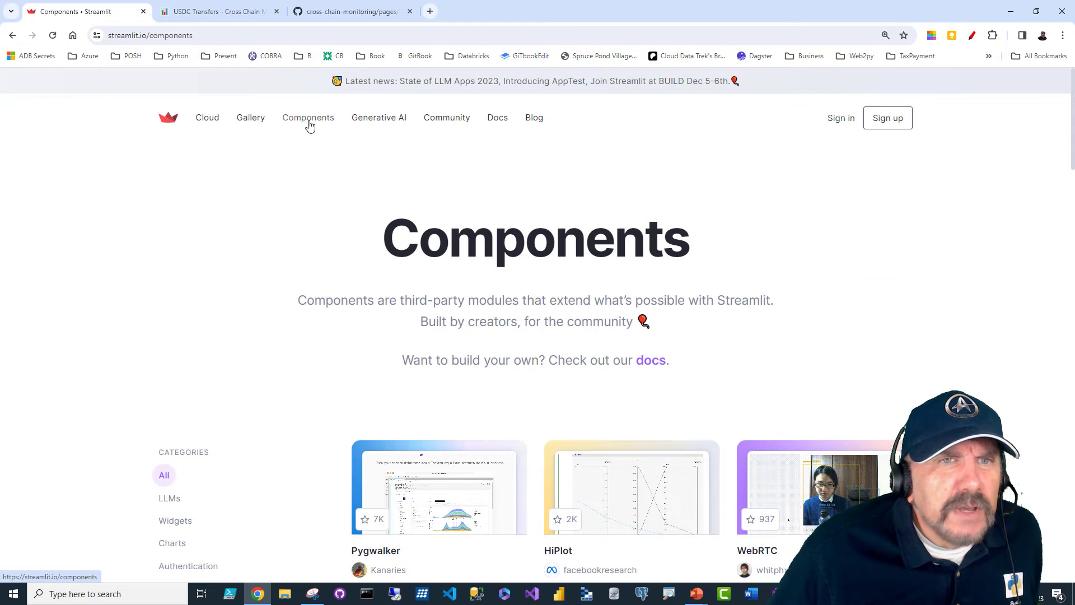
scroll(142, 231, down, 3)
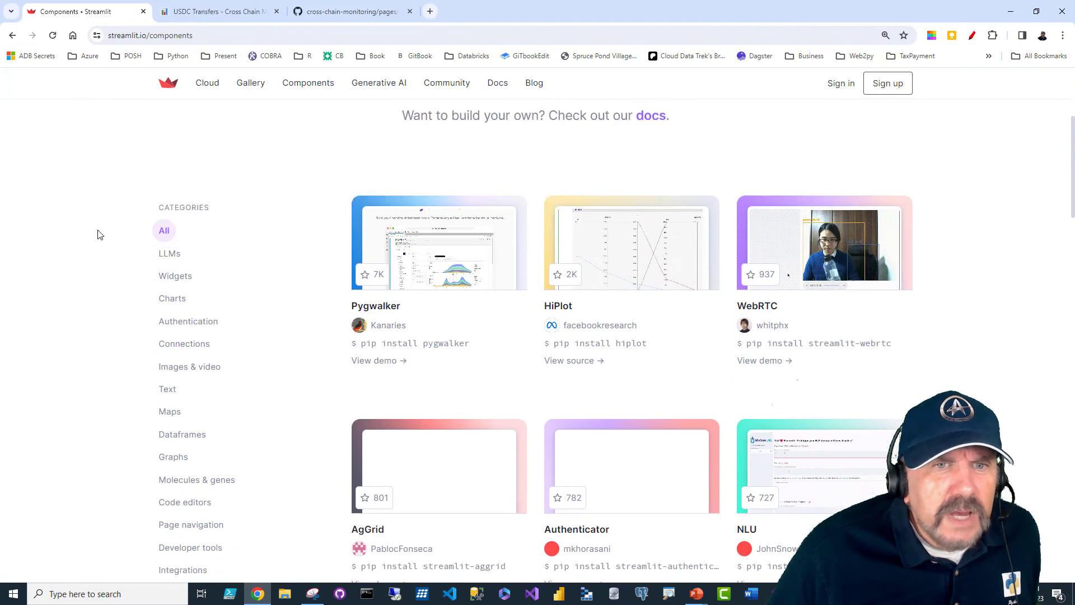
scroll(97, 234, down, 3)
scroll(98, 234, down, 2)
scroll(97, 235, up, 8)
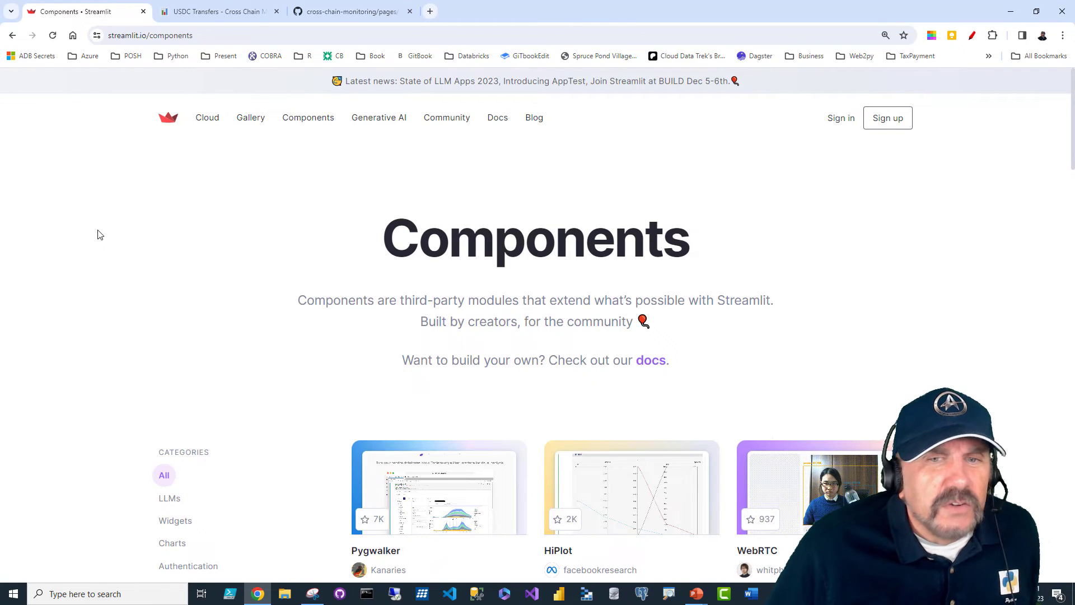
Browse the Generative AI page with its LLM code playground and chatbot example.
click(376, 117)
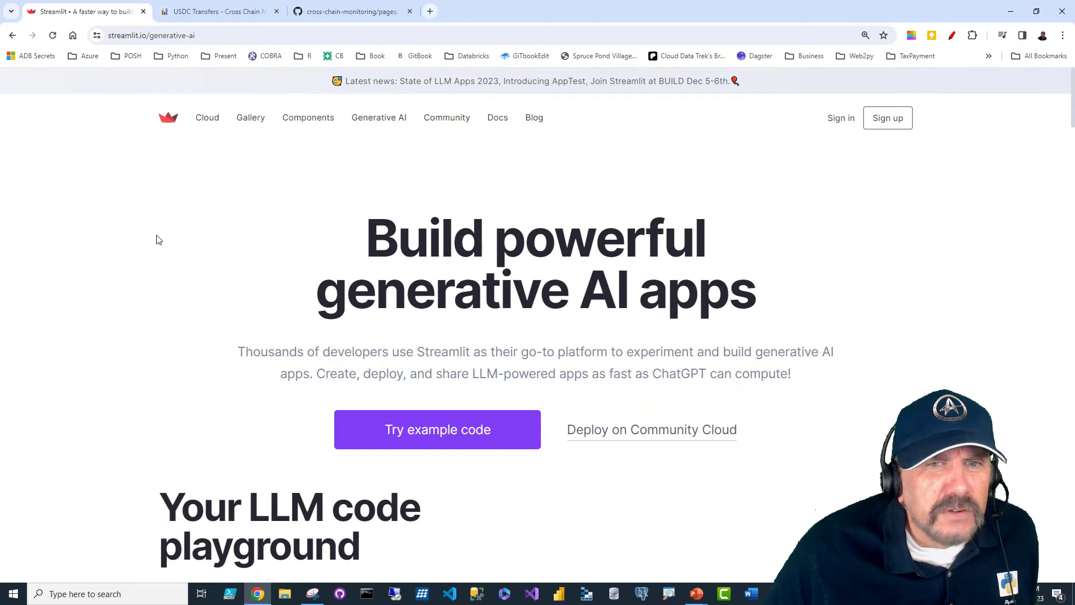
scroll(157, 240, down, 3)
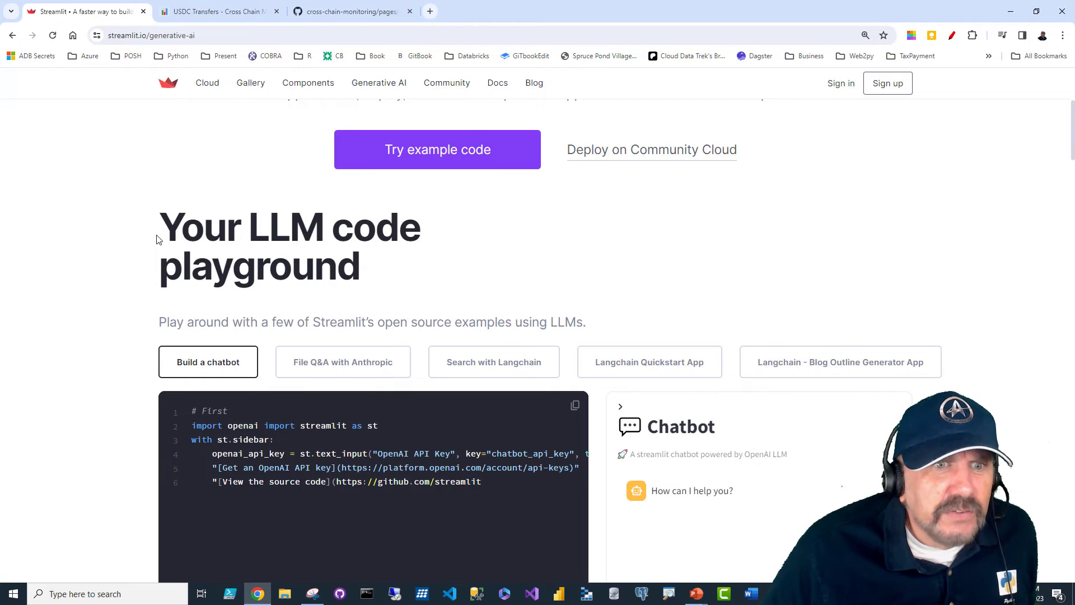
scroll(157, 240, down, 3)
scroll(156, 240, down, 3)
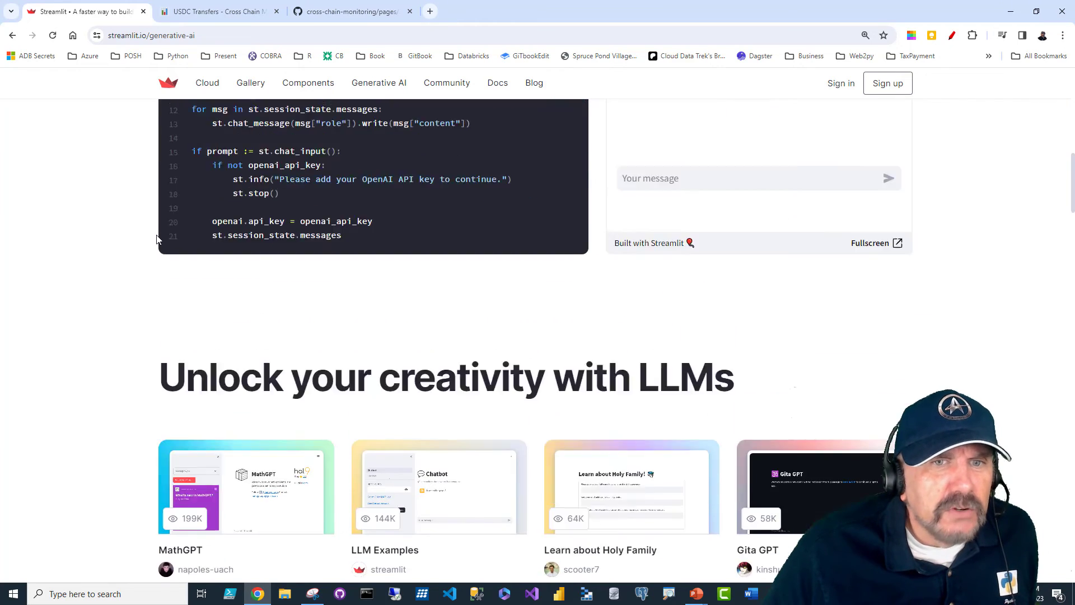
scroll(156, 241, up, 4)
scroll(156, 240, up, 4)
scroll(157, 240, up, 2)
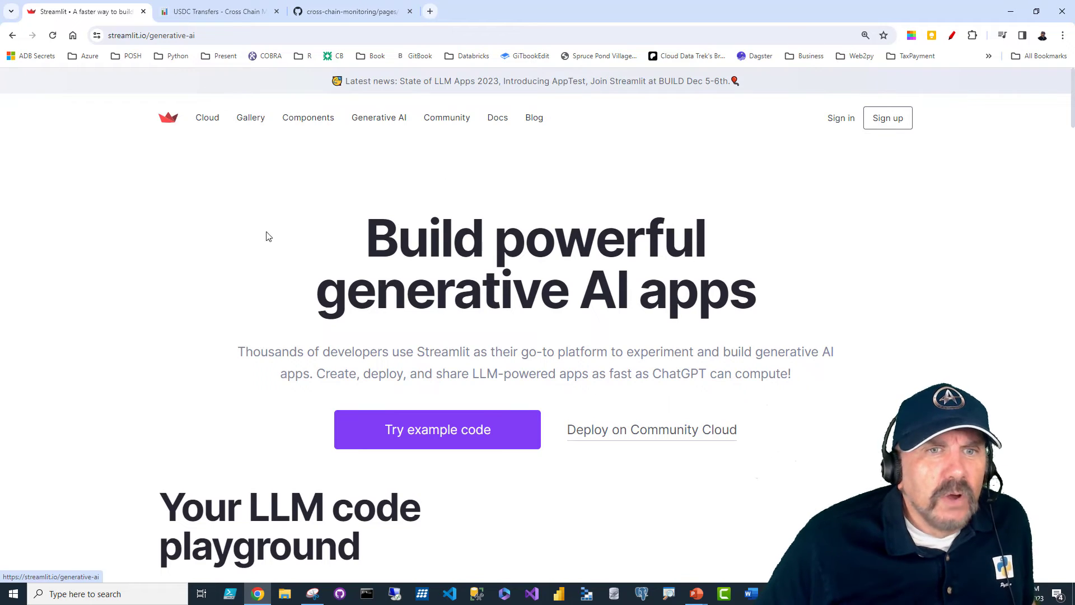
scroll(188, 252, down, 1)
scroll(188, 252, down, 2)
scroll(188, 252, down, 3)
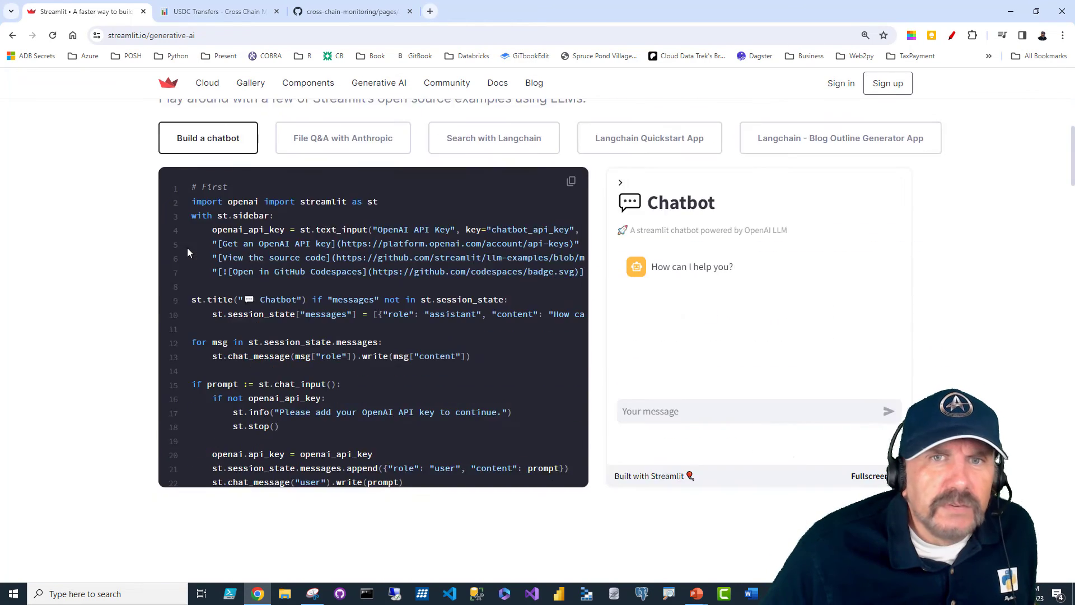
scroll(187, 252, up, 6)
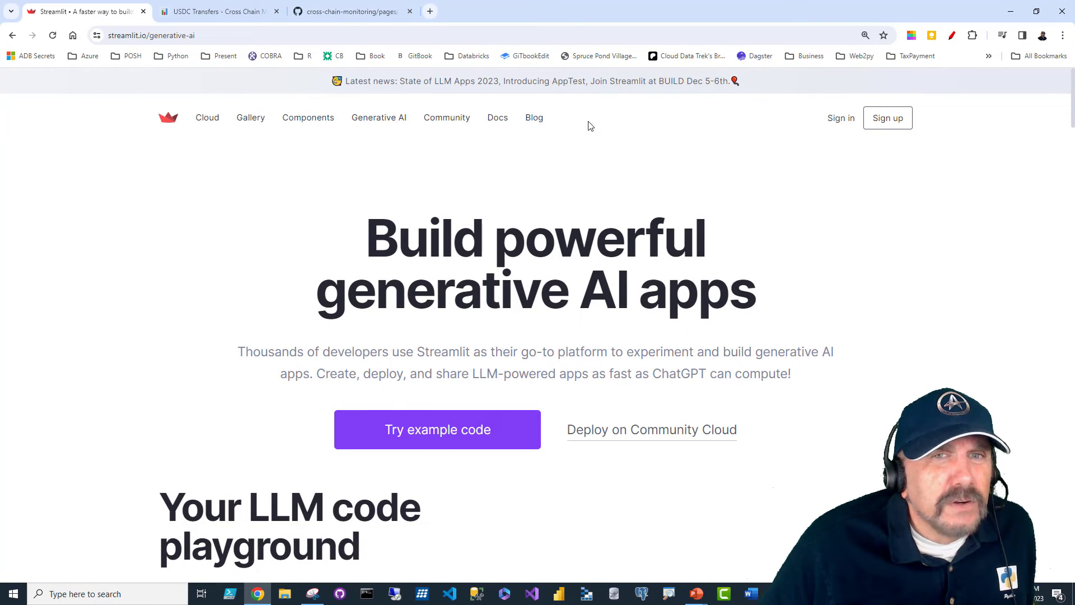
Open docs.streamlit.io and expand the Get started and API reference sidebar topics.
click(500, 120)
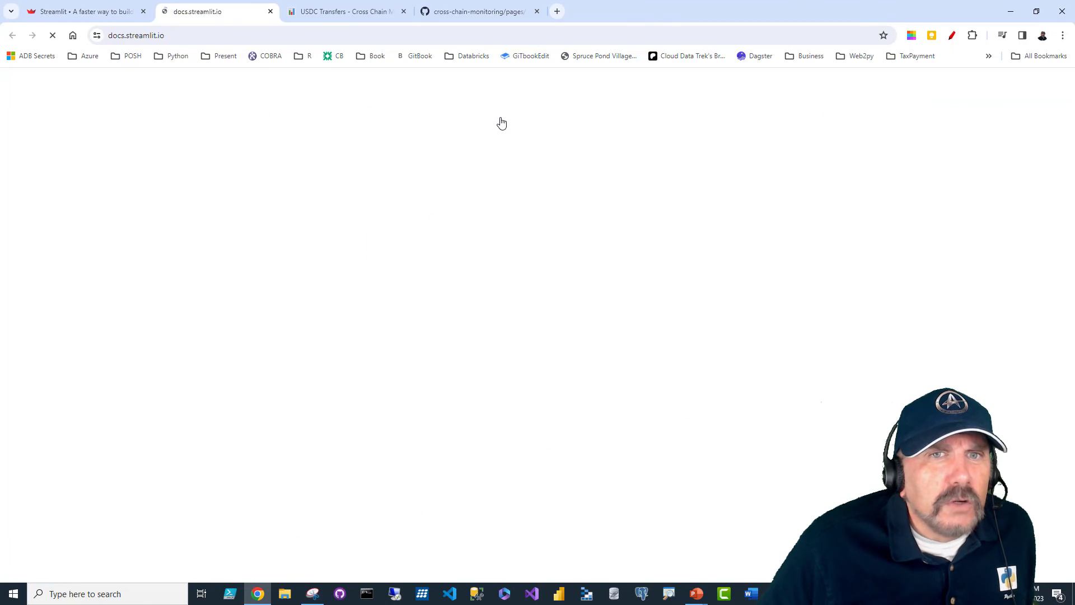
scroll(135, 255, down, 2)
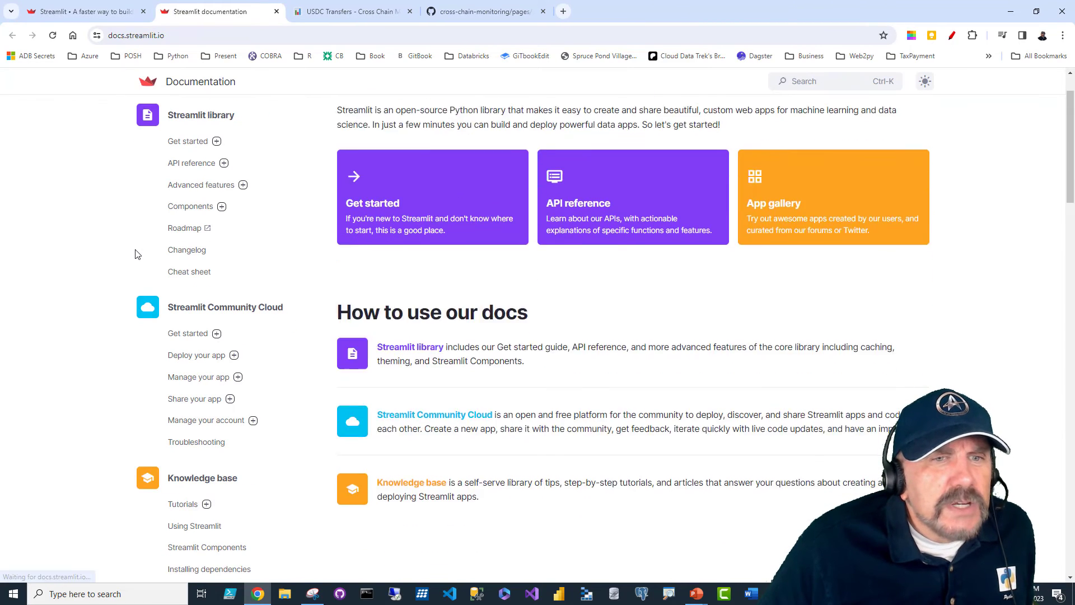
scroll(135, 255, down, 5)
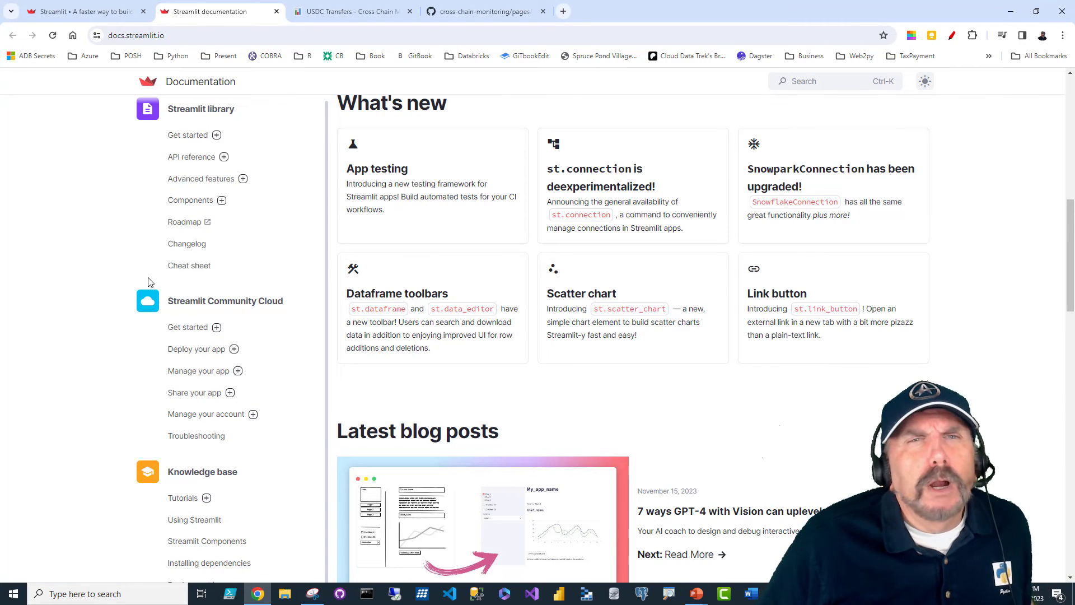
scroll(48, 250, up, 3)
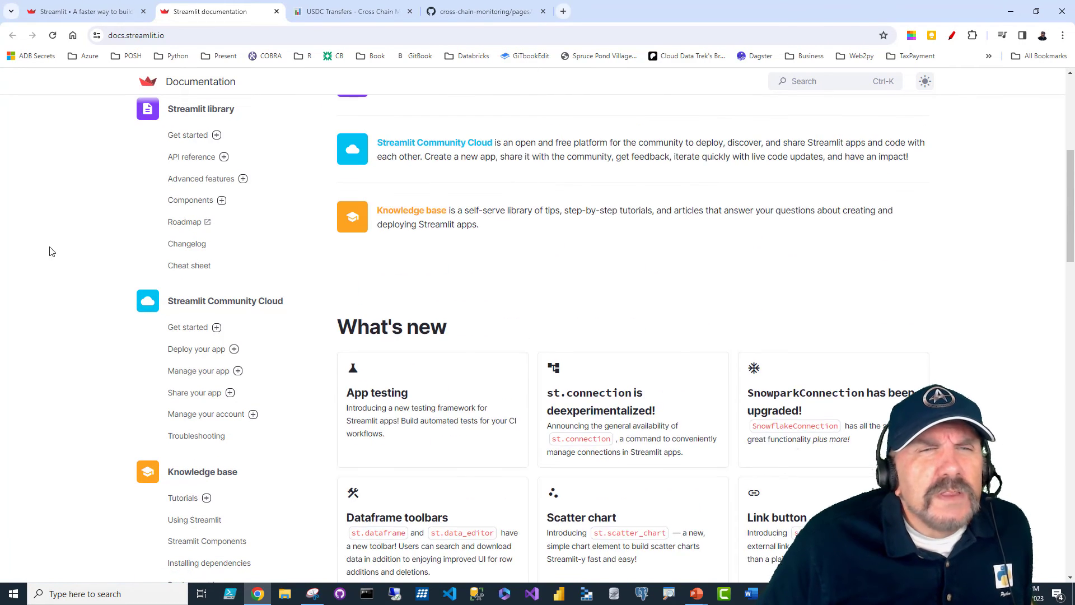
scroll(62, 250, up, 2)
scroll(65, 251, up, 2)
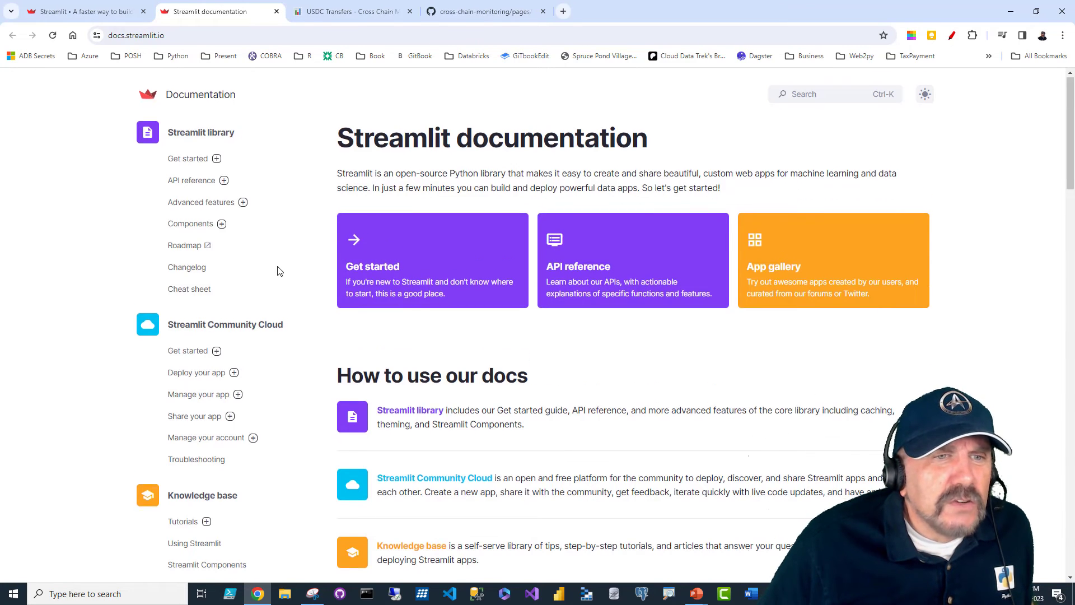
scroll(277, 271, down, 3)
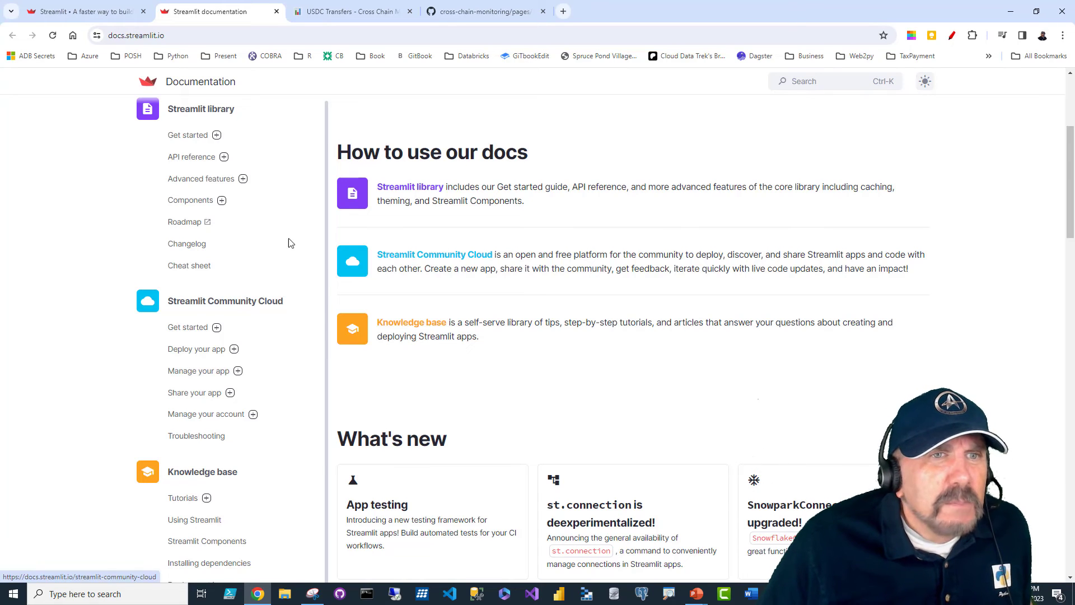
click(214, 136)
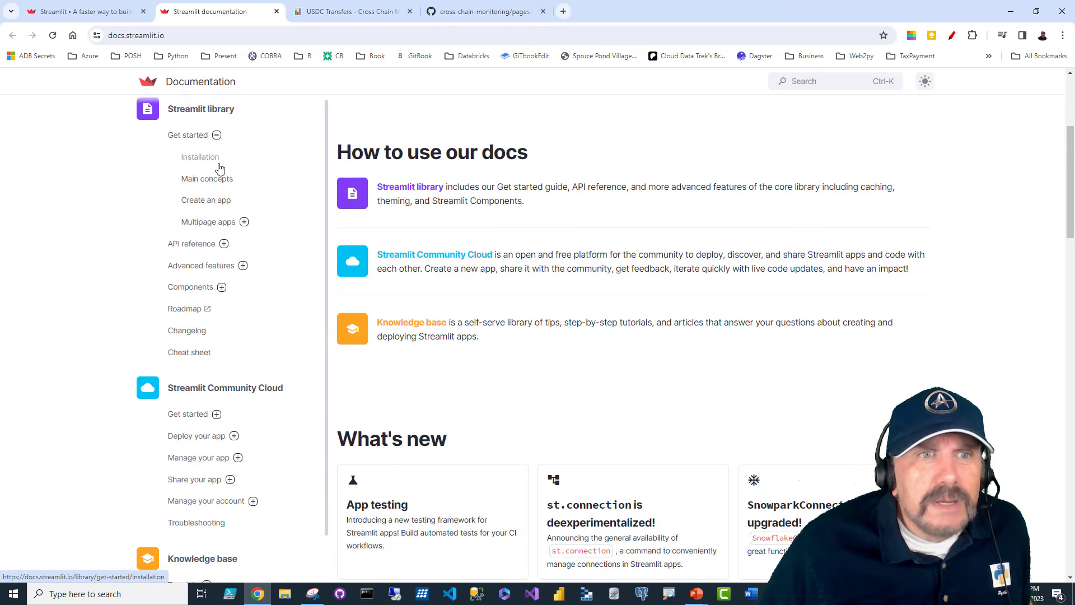
click(223, 245)
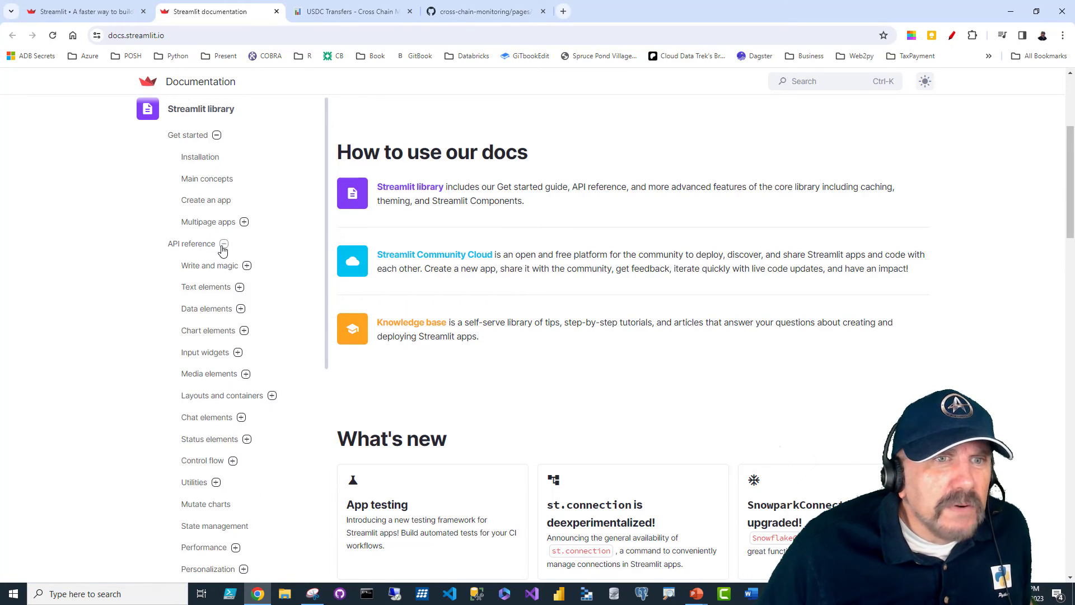
scroll(224, 288, down, 2)
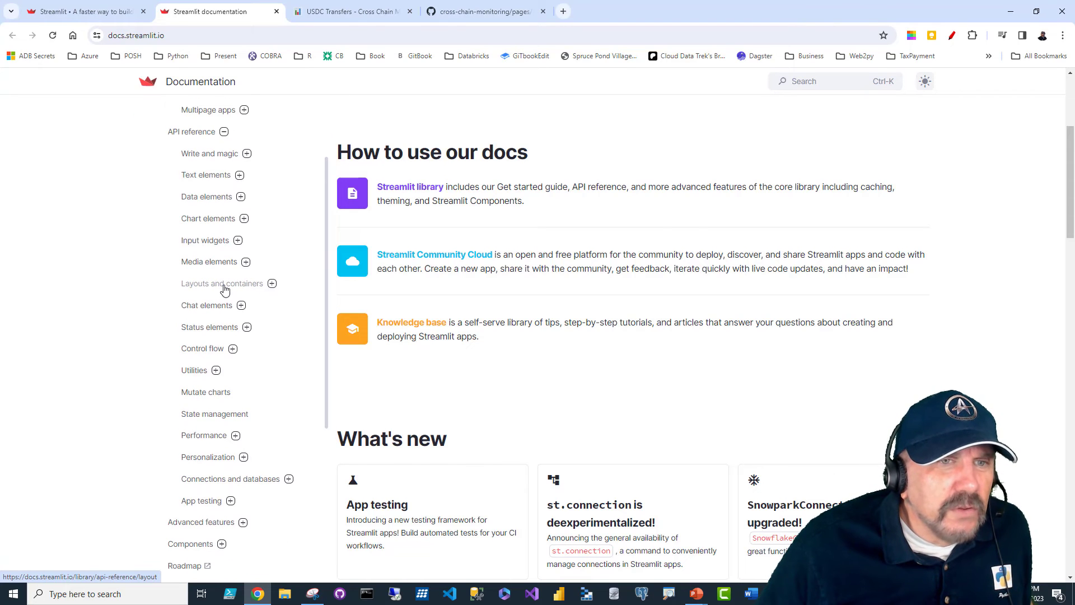
scroll(225, 290, up, 1)
scroll(225, 289, down, 3)
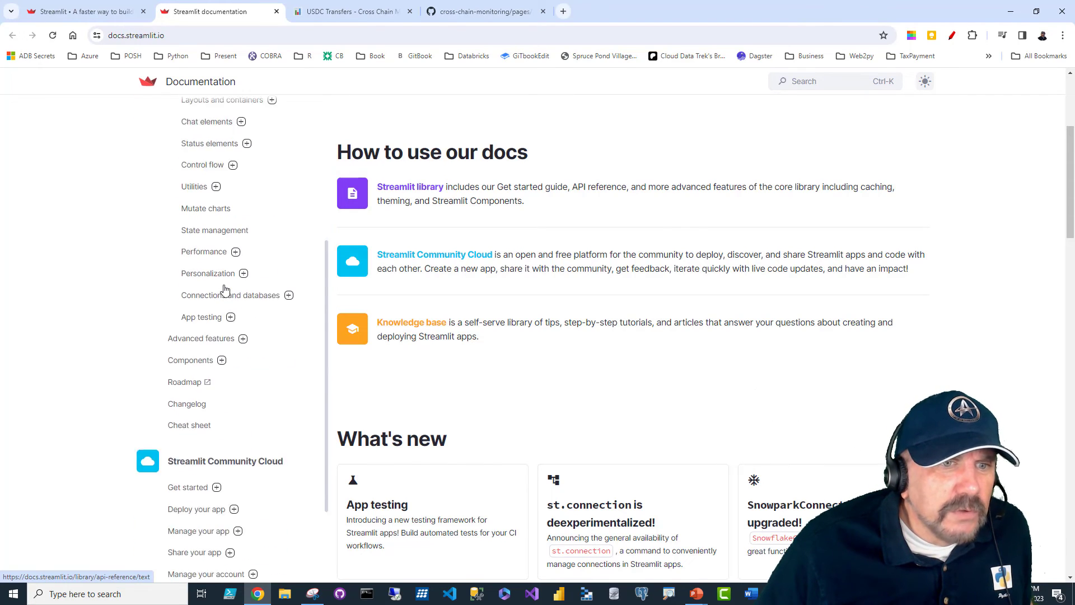
scroll(224, 291, down, 1)
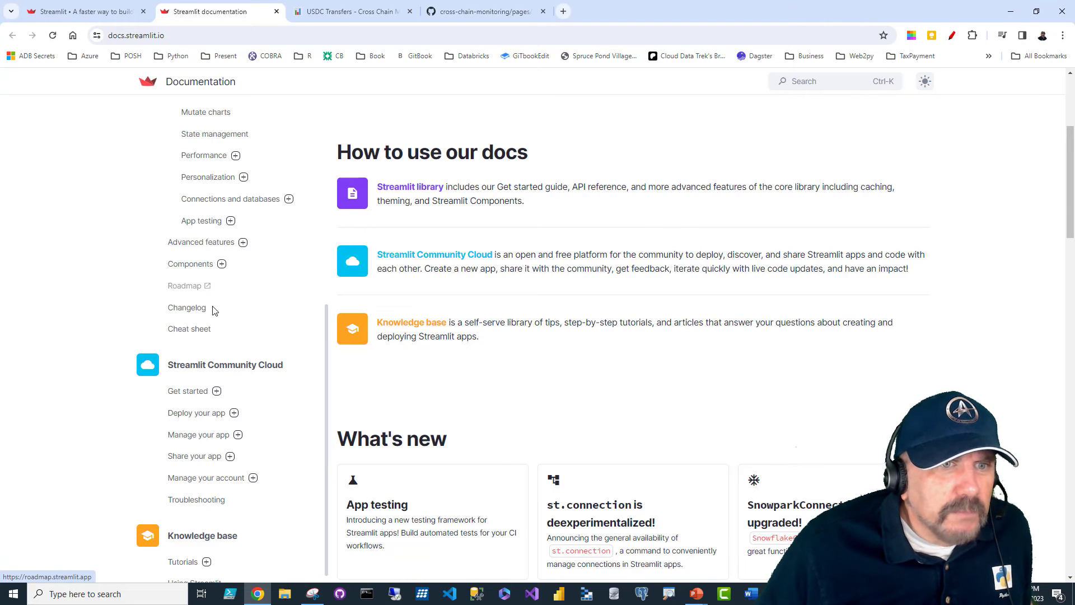
scroll(224, 348, down, 1)
scroll(260, 310, down, 2)
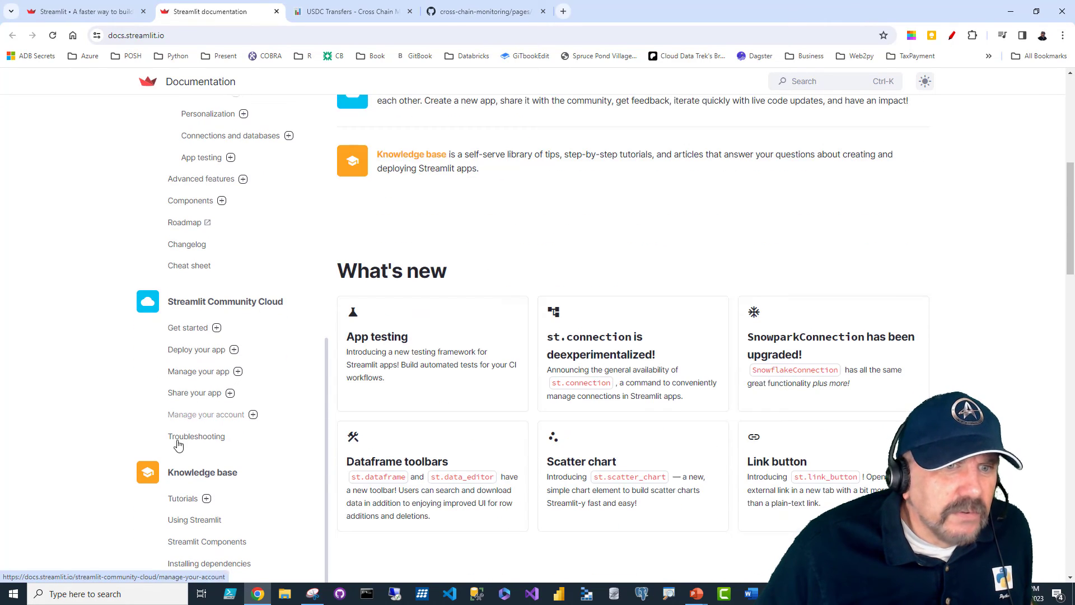
scroll(177, 445, down, 2)
scroll(175, 294, up, 5)
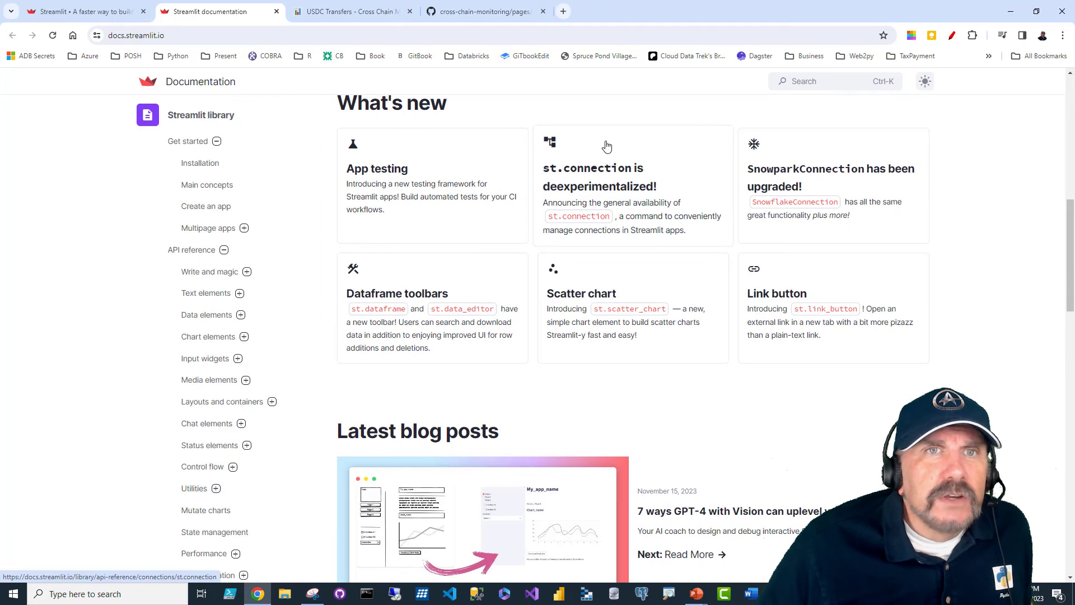